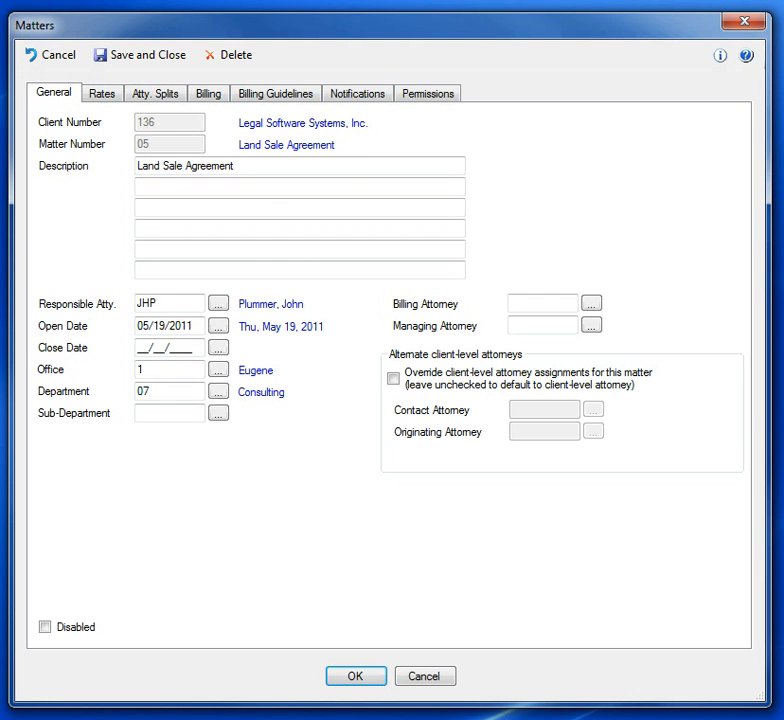
Step: In the matter's billing guidelines, turn off the firm or client hour defaults and set manual entry increment and minimum to 0.01
{"action": "left_click", "coordinate": [307, 96]}
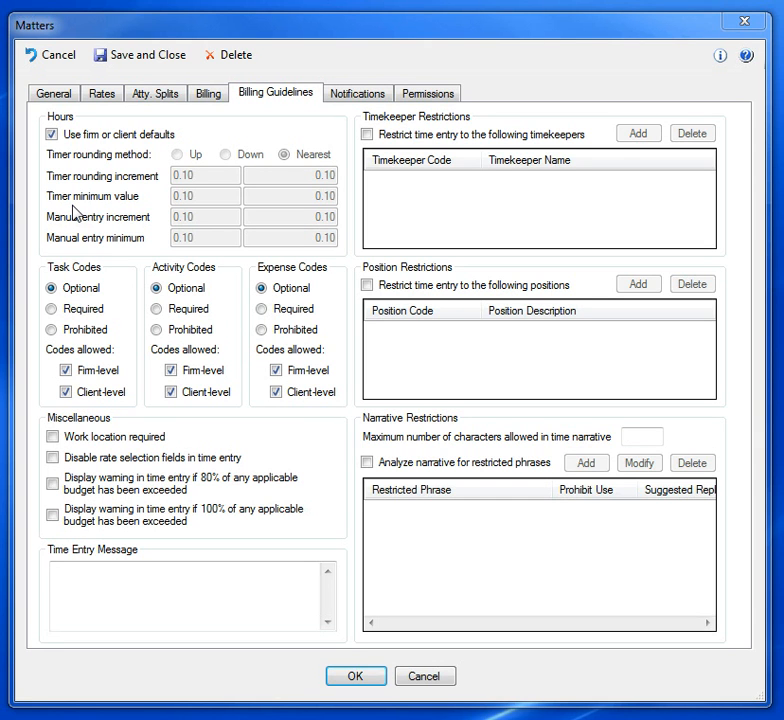
{"action": "left_click", "coordinate": [51, 135]}
{"action": "left_click", "coordinate": [199, 216]}
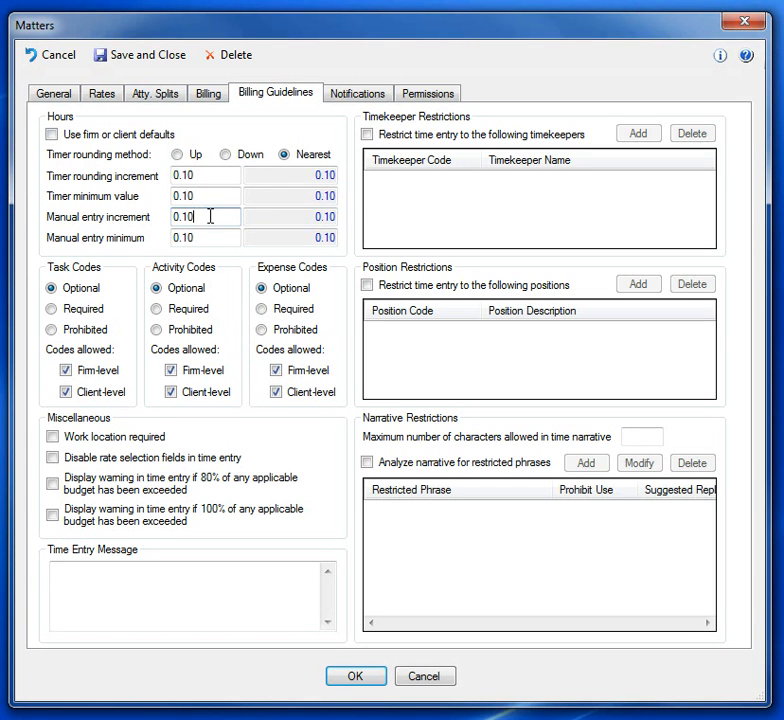
{"action": "key", "text": "BackSpace"}
{"action": "key", "text": "BackSpace"}
{"action": "type", "text": "01"}
{"action": "left_click", "coordinate": [213, 238]}
{"action": "key", "text": "BackSpace"}
{"action": "key", "text": "BackSpace"}
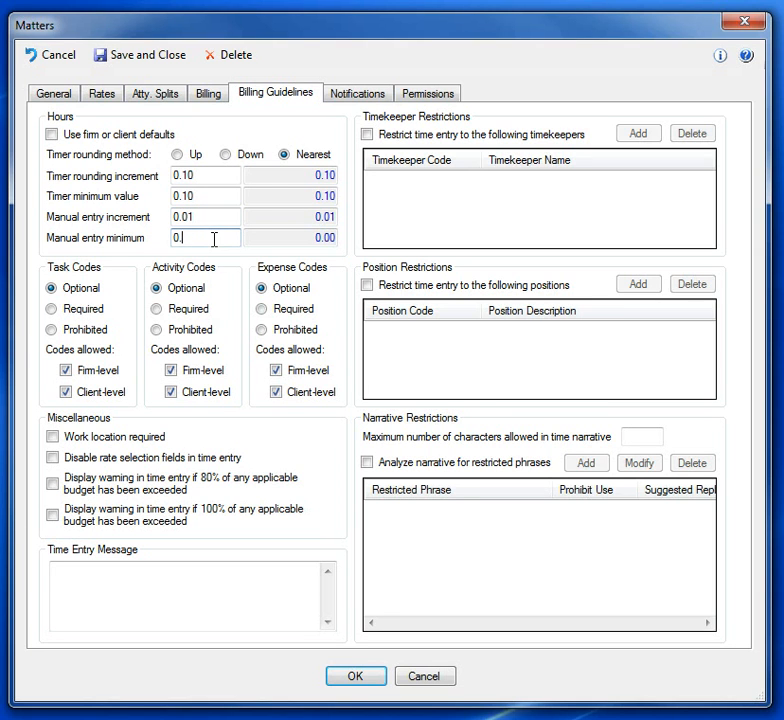
{"action": "type", "text": "01"}
Step: Try the Up and Down timer rounding methods, return to Nearest, and re-enable the firm or client defaults for hours
{"action": "left_click", "coordinate": [198, 178]}
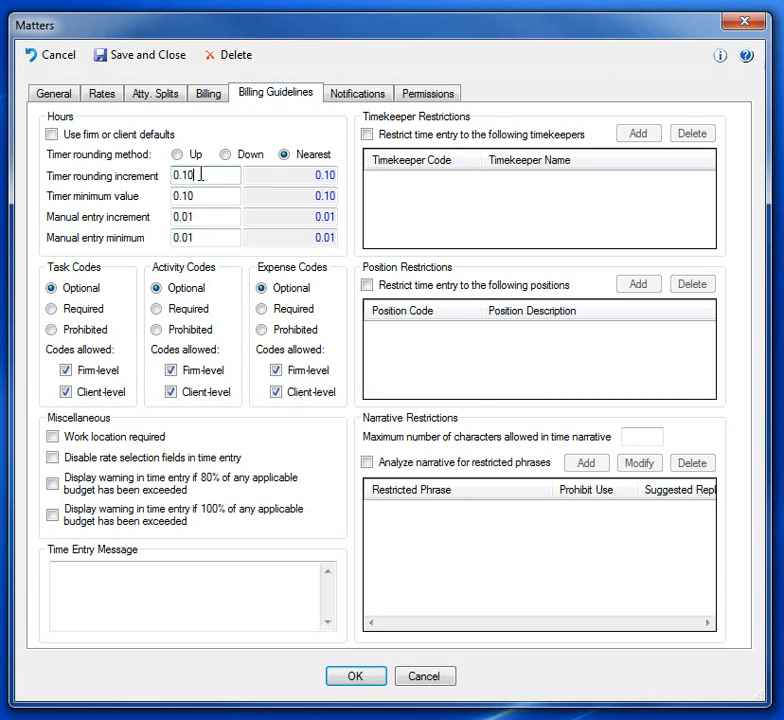
{"action": "left_click", "coordinate": [177, 155]}
{"action": "left_click", "coordinate": [225, 155]}
{"action": "left_click", "coordinate": [284, 156]}
{"action": "left_click", "coordinate": [51, 134]}
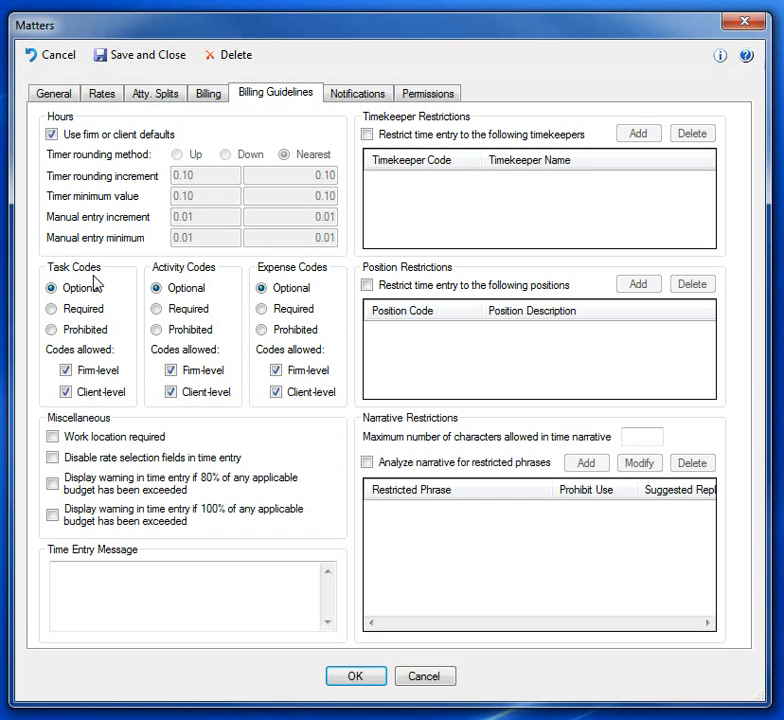
Step: Make task codes and activity codes required, and disallow client-level codes for both
{"action": "left_click", "coordinate": [52, 310]}
{"action": "left_click", "coordinate": [157, 310]}
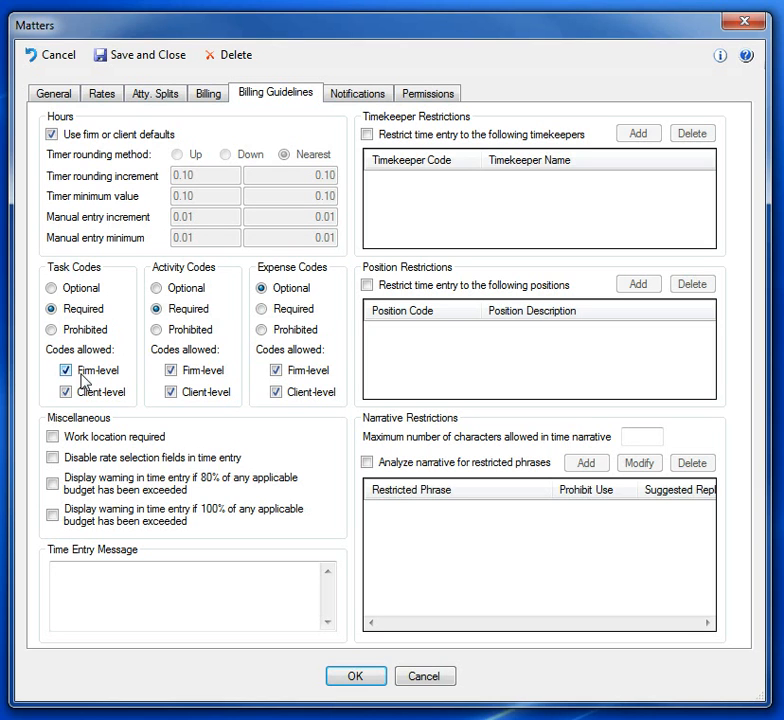
{"action": "left_click", "coordinate": [66, 393]}
{"action": "left_click", "coordinate": [172, 394]}
Step: Disable the rate selection fields in time entry and enter the time entry message "Do not charge for travel time."
{"action": "left_click", "coordinate": [54, 460]}
{"action": "left_click", "coordinate": [102, 571]}
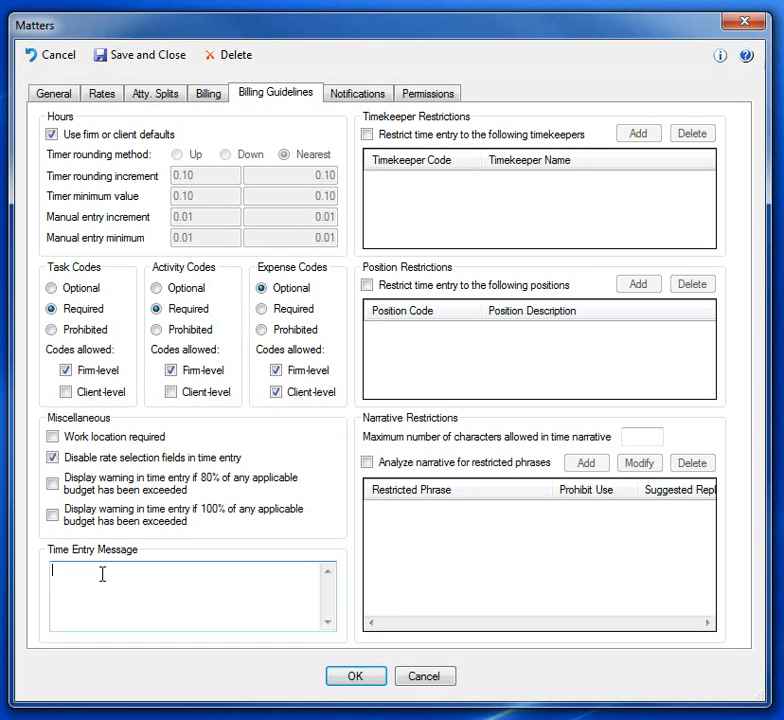
{"action": "type", "text": "Do not e"}
{"action": "key", "text": "BackSpace"}
{"action": "type", "text": "charge for travel time."}
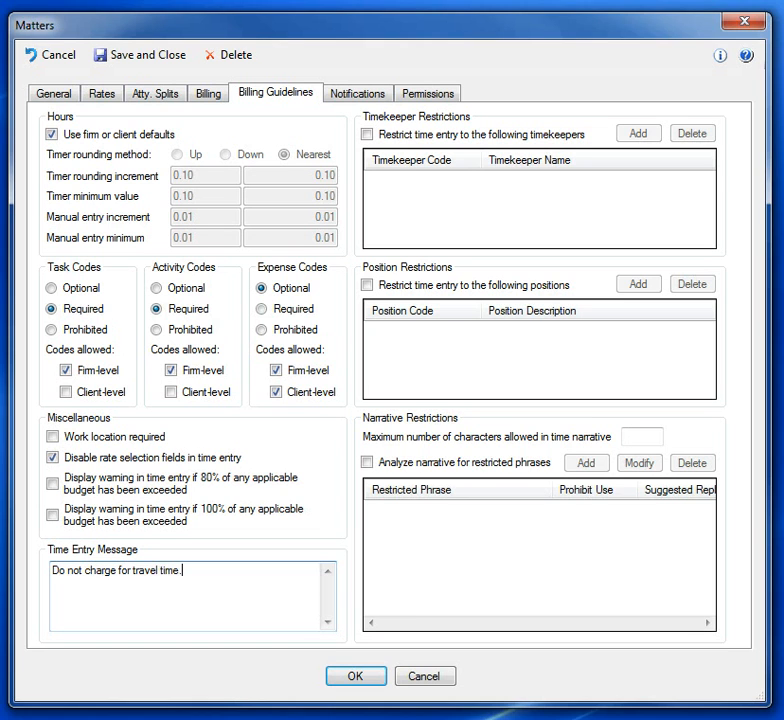
Step: Restrict time entry by position, adding Partner and Associate as the permitted positions and leaving the timekeeper restriction off
{"action": "left_click", "coordinate": [367, 285]}
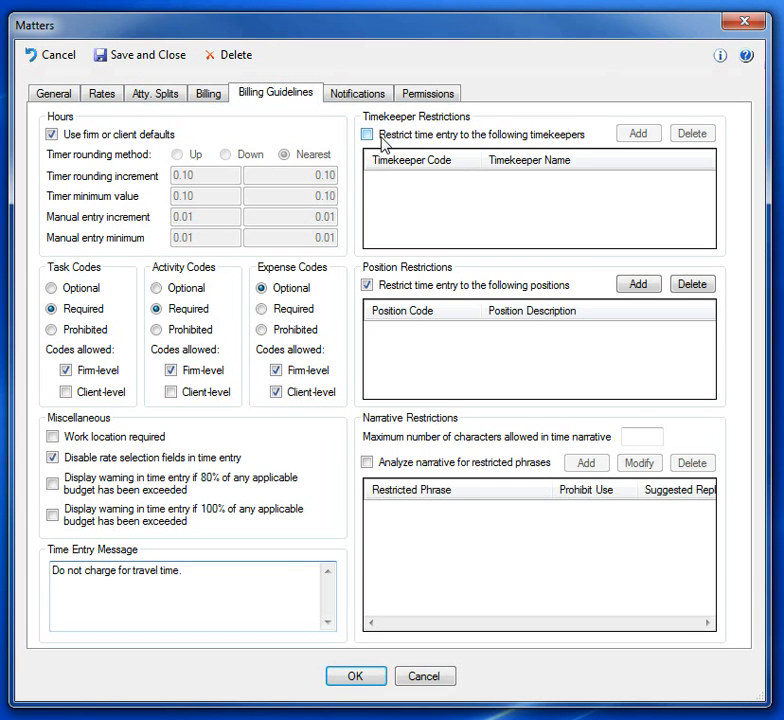
{"action": "left_click", "coordinate": [367, 134]}
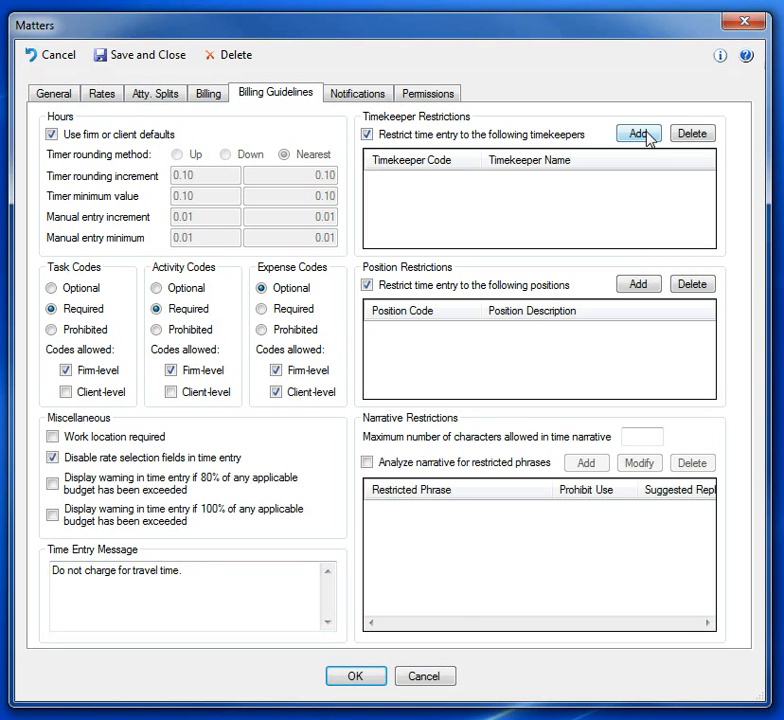
{"action": "left_click", "coordinate": [367, 134]}
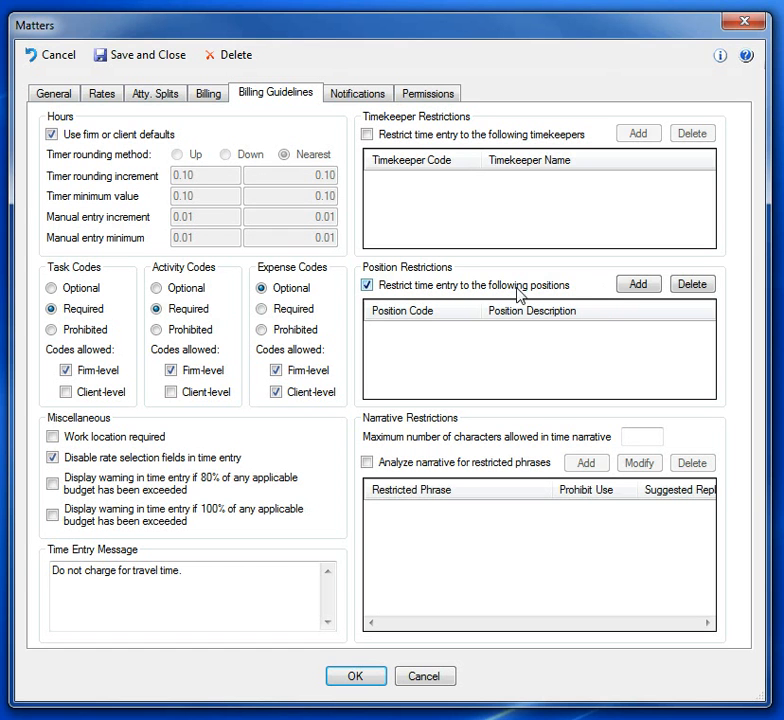
{"action": "left_click", "coordinate": [637, 285]}
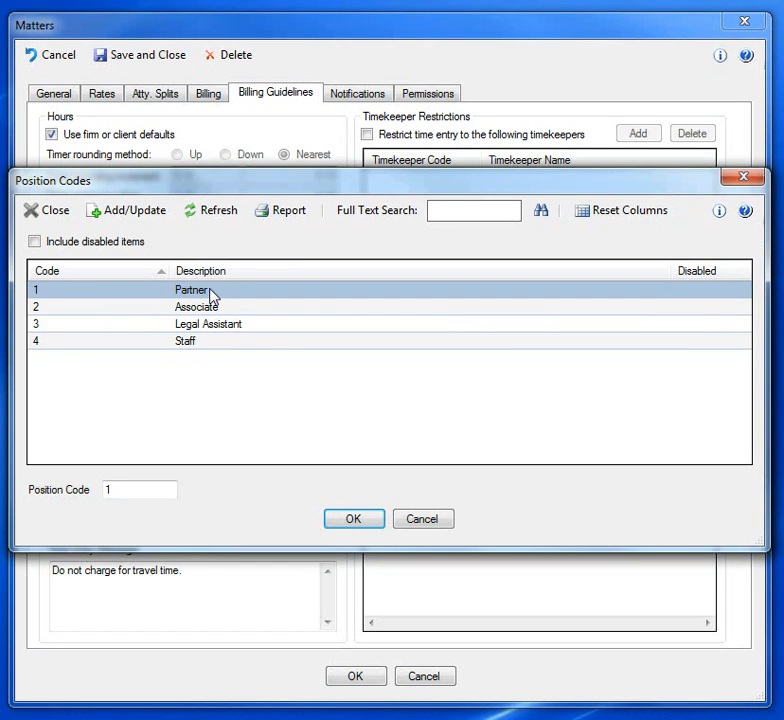
{"action": "double_click", "coordinate": [211, 291]}
{"action": "left_click", "coordinate": [635, 287]}
{"action": "double_click", "coordinate": [259, 309]}
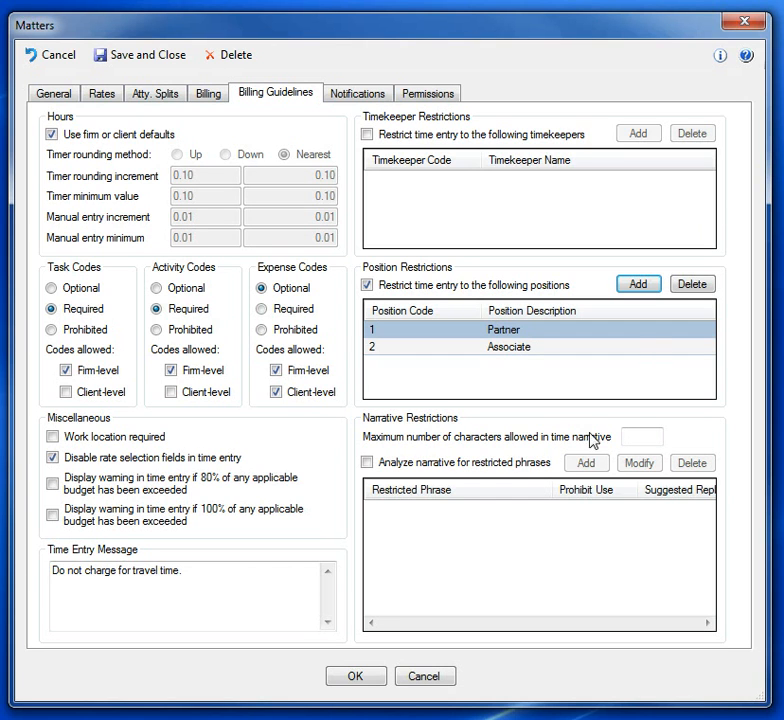
Step: Turn on narrative analysis and add a first name's short form as a restricted phrase, with its full form as the suggested replacement
{"action": "left_click", "coordinate": [632, 434]}
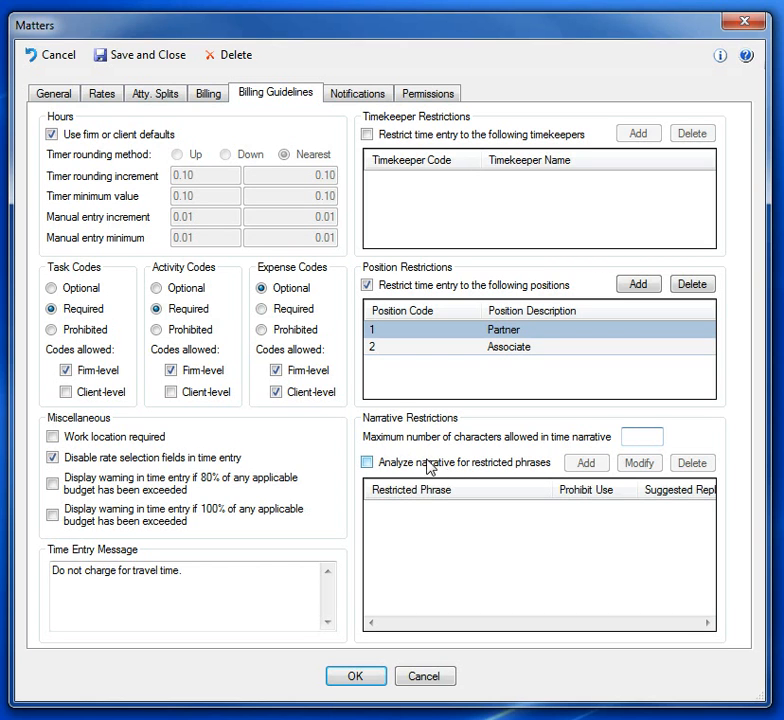
{"action": "left_click", "coordinate": [367, 463]}
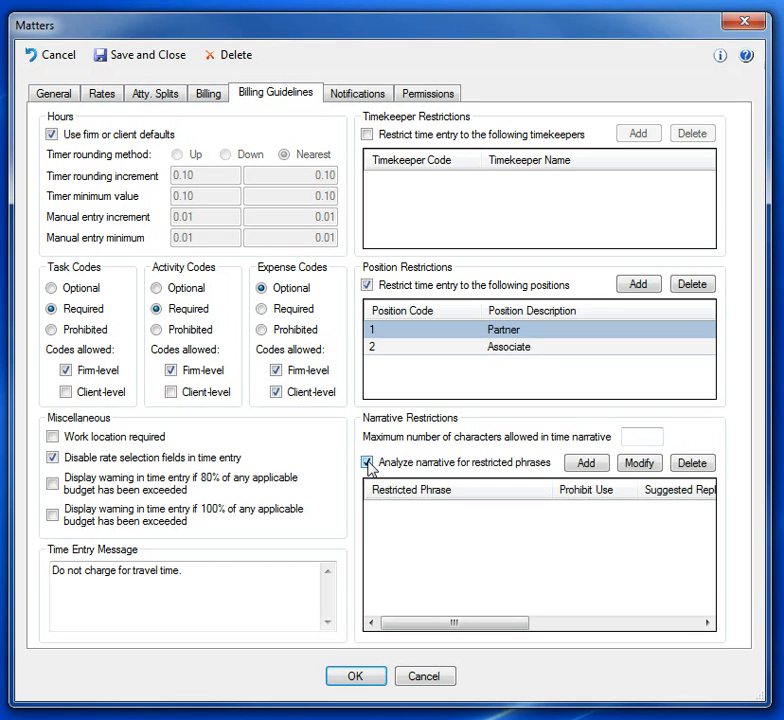
{"action": "left_click", "coordinate": [584, 463]}
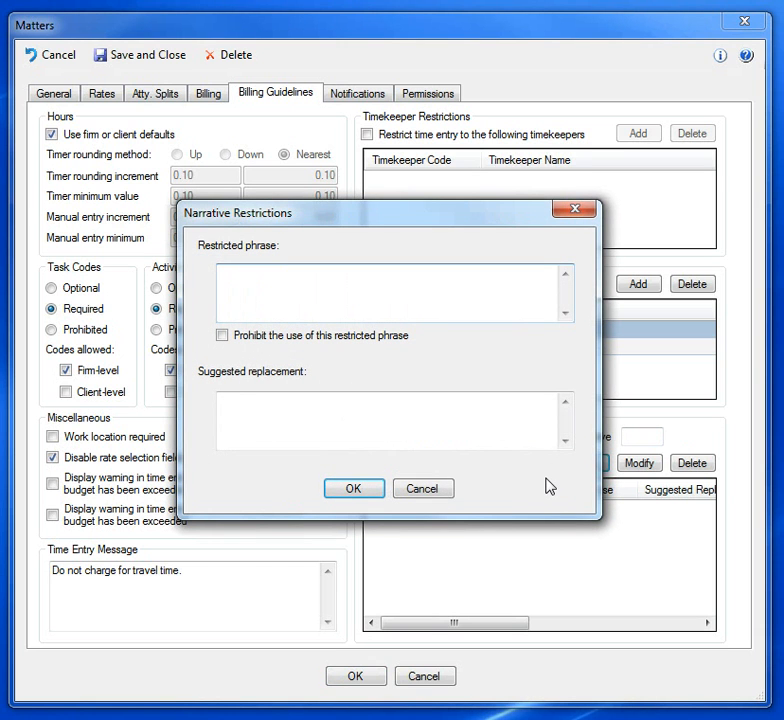
{"action": "type", "text": "Sue"}
{"action": "key", "text": "Tab"}
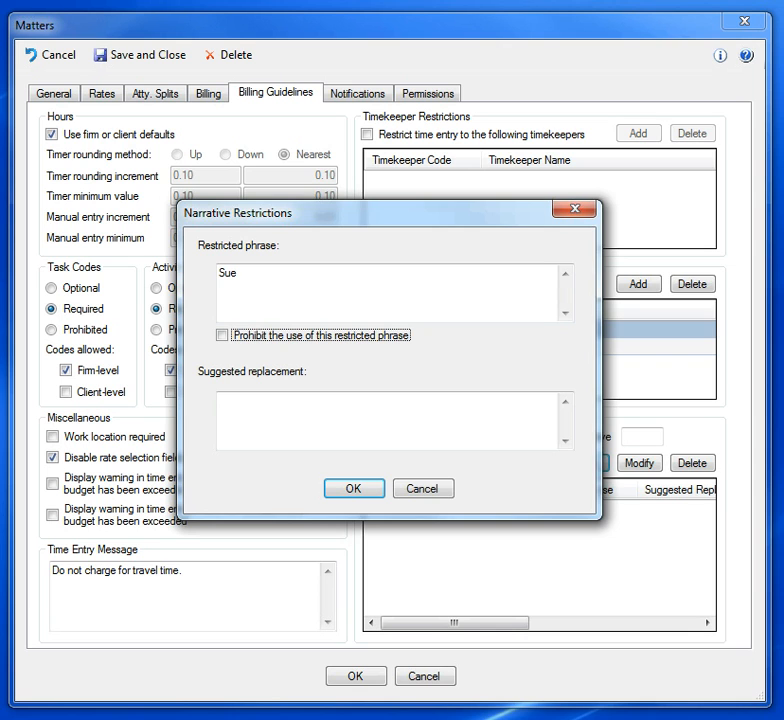
{"action": "key", "text": "Tab"}
{"action": "type", "text": "Susan"}
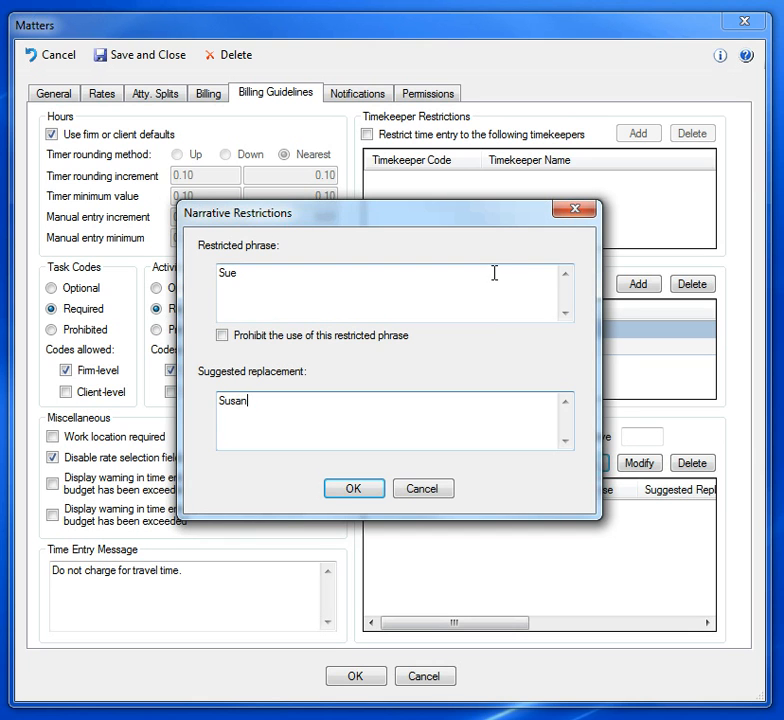
{"action": "left_click", "coordinate": [353, 490]}
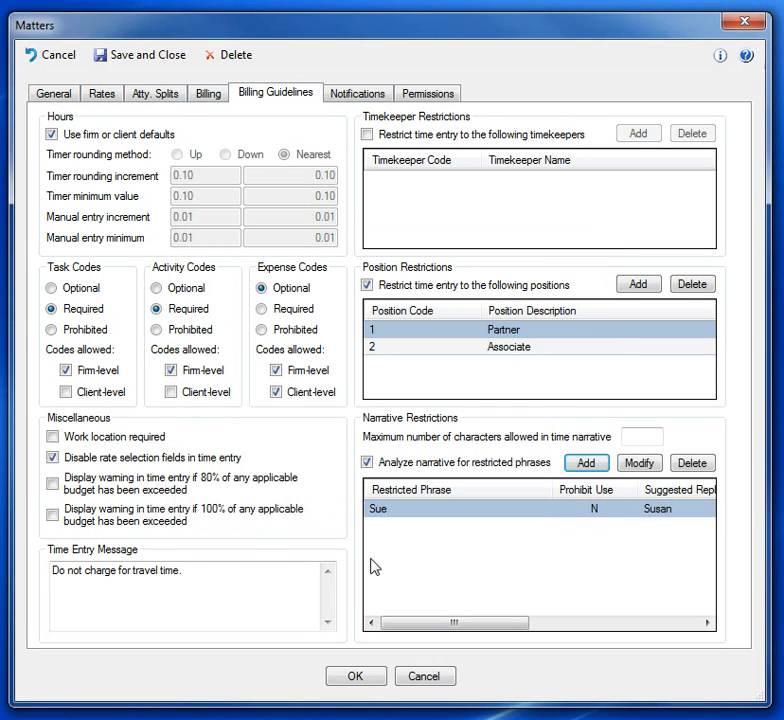
{"action": "left_click", "coordinate": [464, 557]}
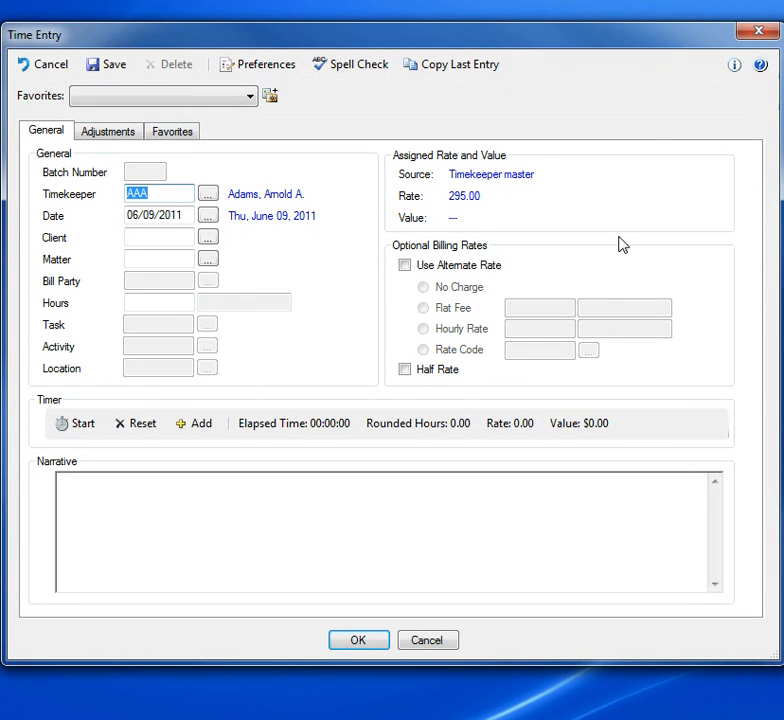
Step: In the new time entry, choose the client Legal Software Systems, Inc. and matter 05, Land Sale Agreement
{"action": "left_click", "coordinate": [159, 238]}
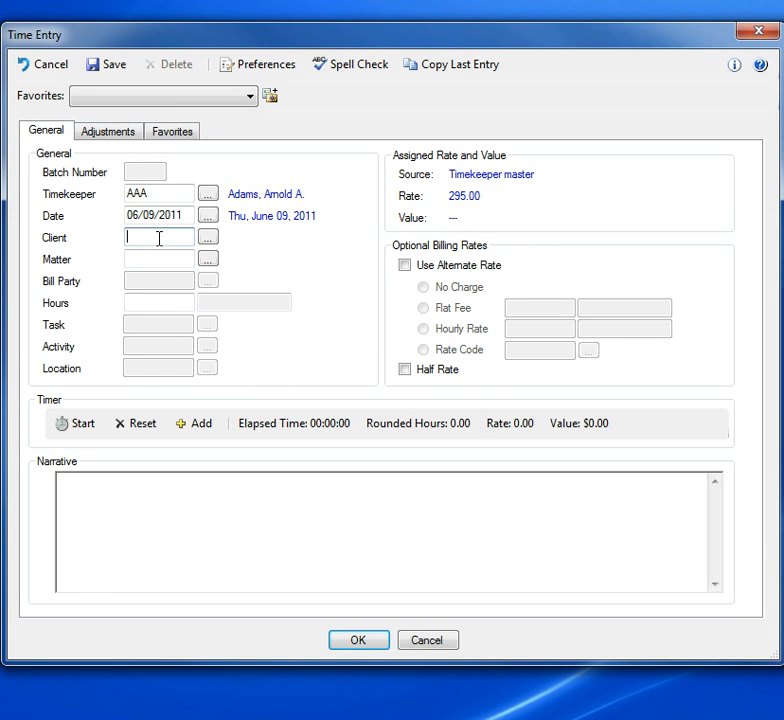
{"action": "type", "text": "136"}
{"action": "key", "text": "Tab"}
{"action": "type", "text": "05"}
{"action": "key", "text": "Tab"}
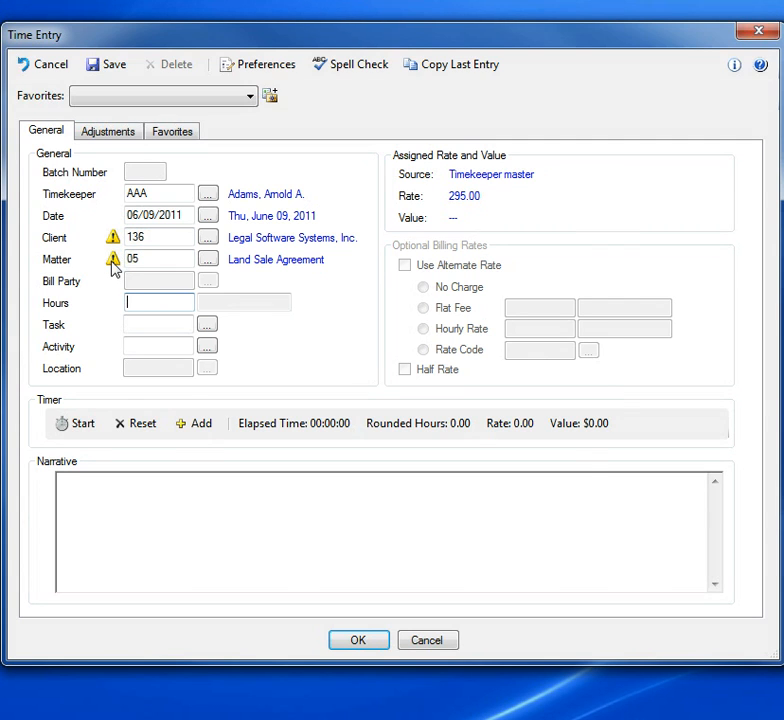
Step: Read the time entry message attached to the matter and close it
{"action": "left_click", "coordinate": [114, 261]}
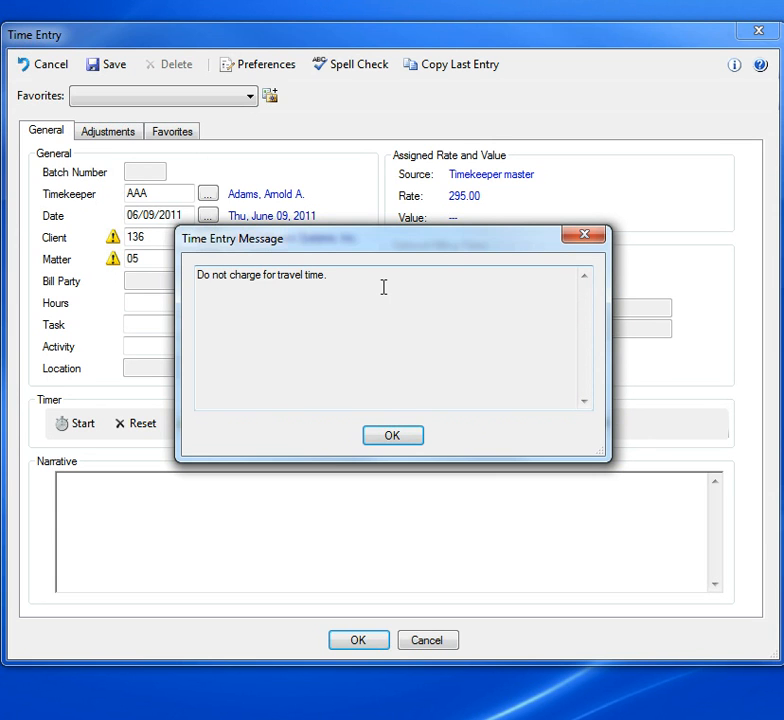
{"action": "left_click", "coordinate": [390, 437]}
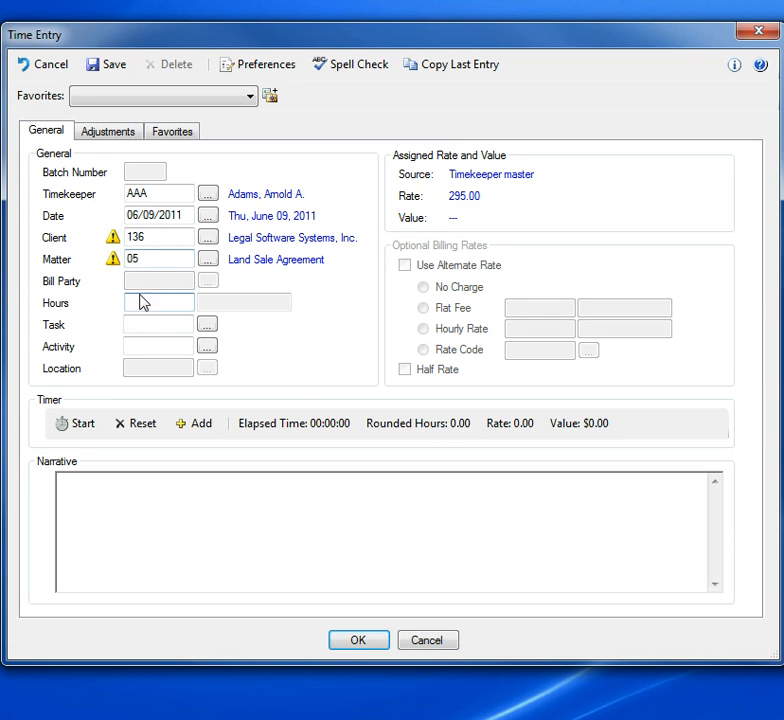
{"action": "left_click", "coordinate": [152, 324]}
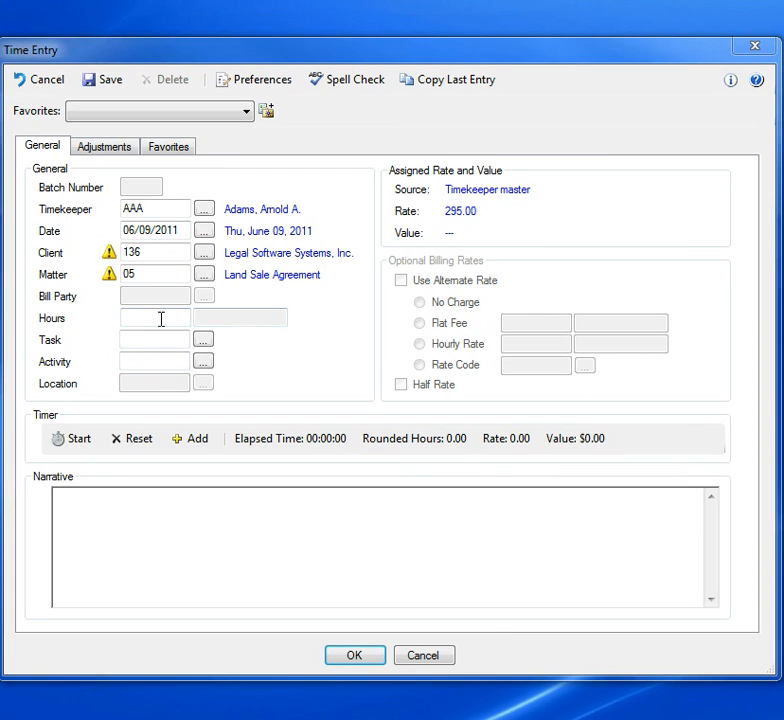
Step: Set the hours to 1.50 and try to save the entry without a task code
{"action": "left_click", "coordinate": [165, 304]}
{"action": "type", "text": "1."}
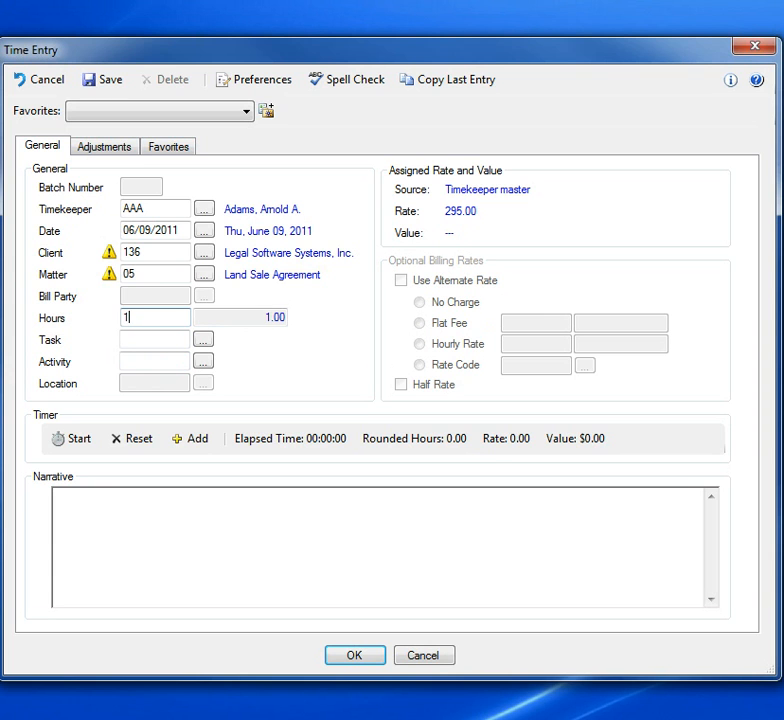
{"action": "type", "text": "50"}
{"action": "key", "text": "Tab"}
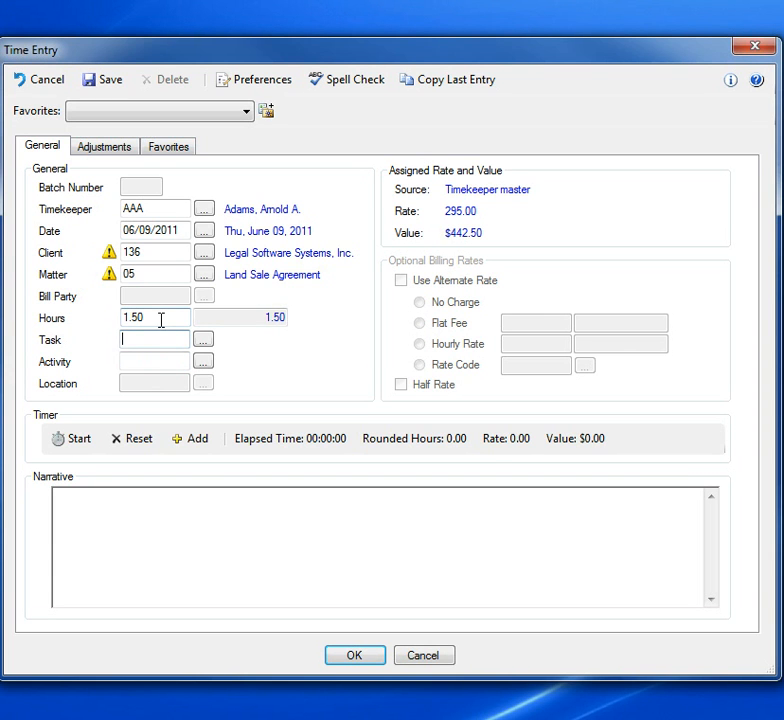
{"action": "left_click", "coordinate": [109, 86]}
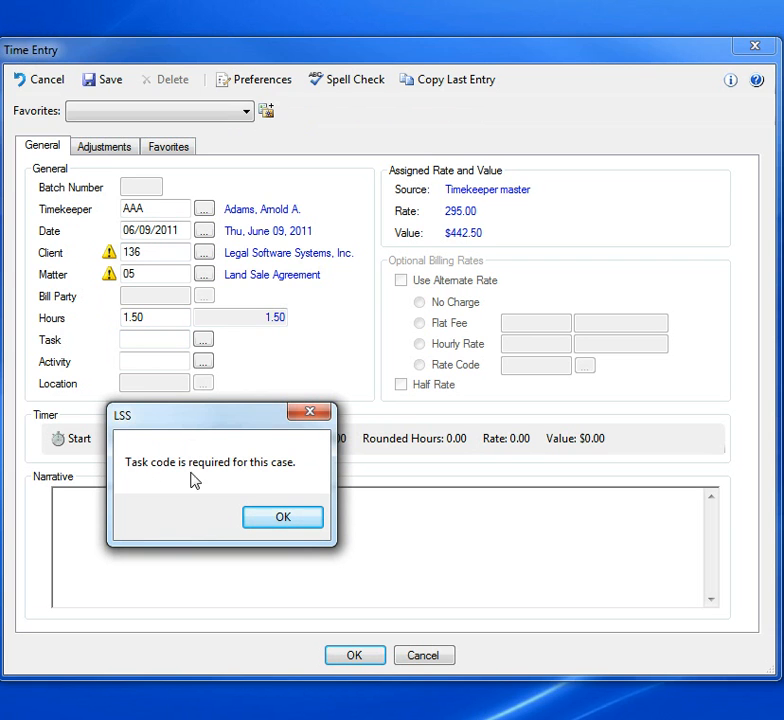
{"action": "left_click", "coordinate": [269, 524]}
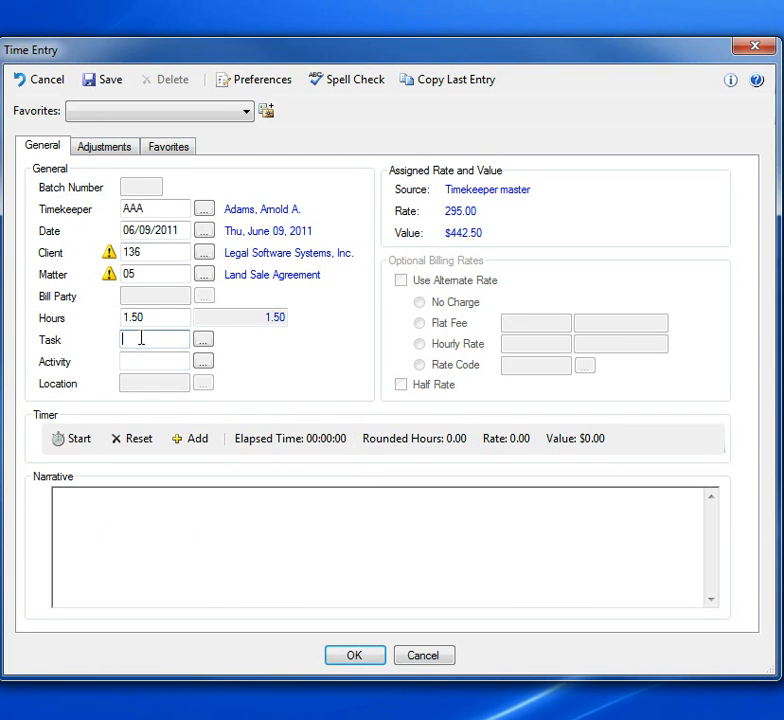
Step: Set the time entry's task code to L120 and its activity code to A104
{"action": "type", "text": "L120"}
{"action": "key", "text": "Tab"}
{"action": "type", "text": "A"}
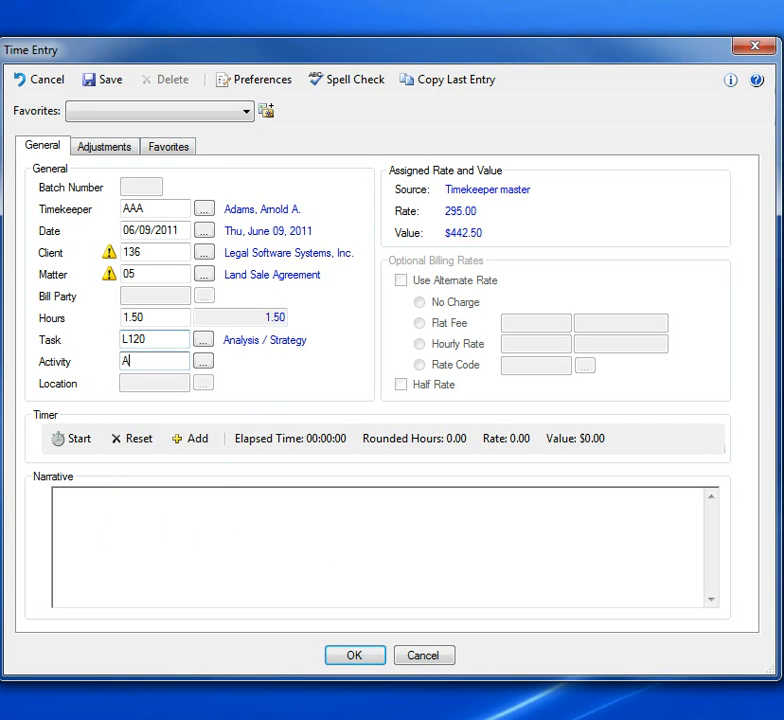
{"action": "type", "text": "104"}
{"action": "key", "text": "Tab"}
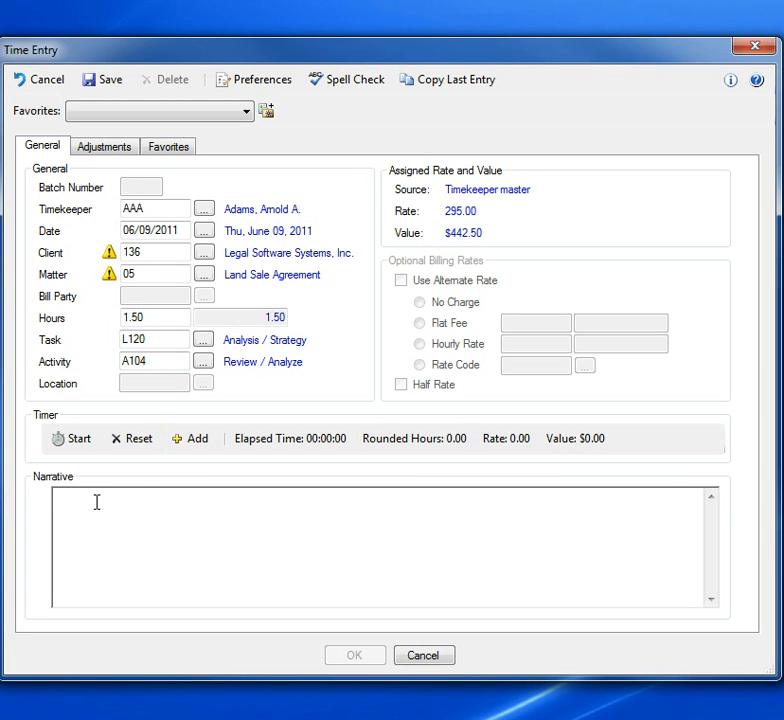
Step: Write a narrative stating a meeting with the contact, by full name, "regarding agreement." and save the time entry
{"action": "type", "text": "Meeting with Sue Jone"}
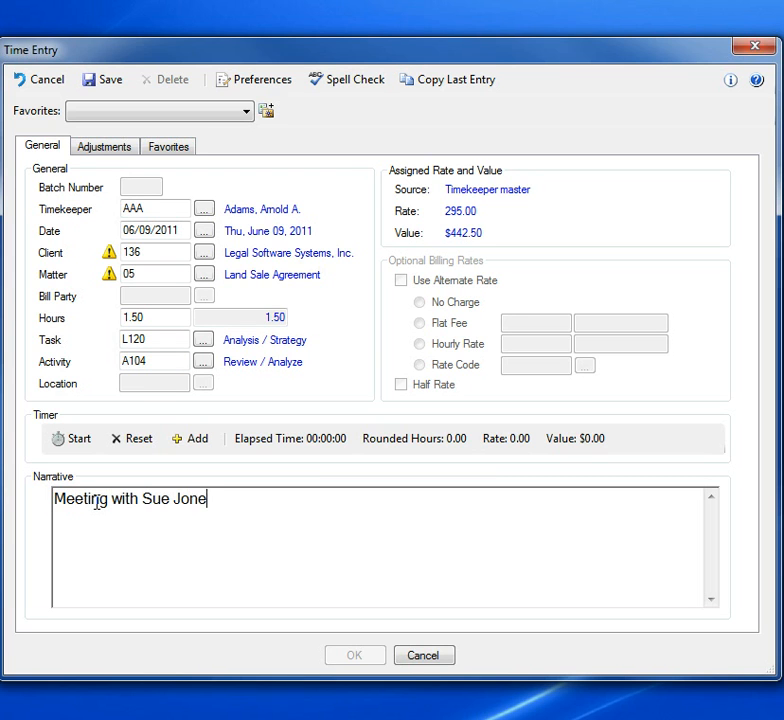
{"action": "type", "text": "s regar"}
{"action": "type", "text": "ding agreement."}
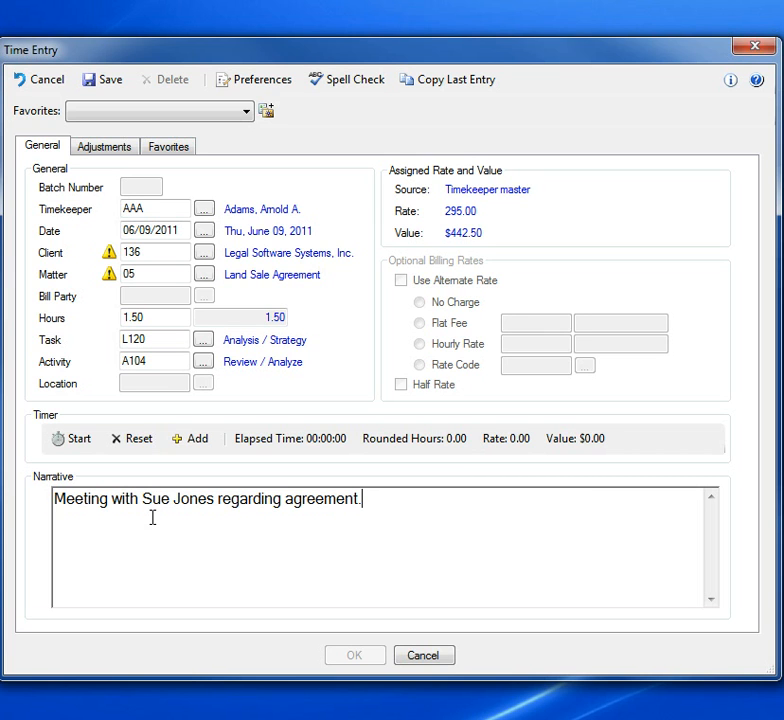
{"action": "left_click", "coordinate": [108, 84]}
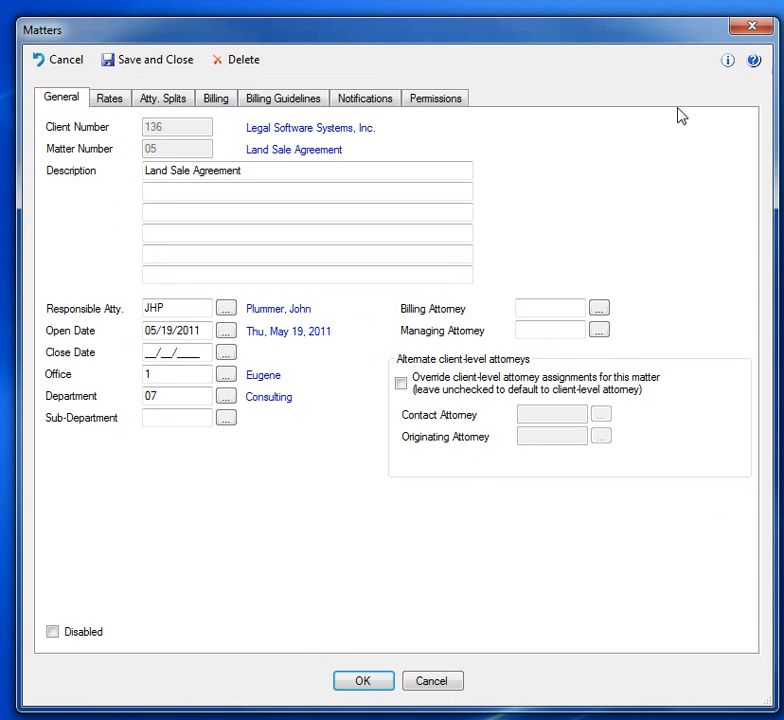
Step: Review the Land Sale Agreement matter's billing guidelines, checking the time entry message and the position restrictions
{"action": "left_click", "coordinate": [292, 104]}
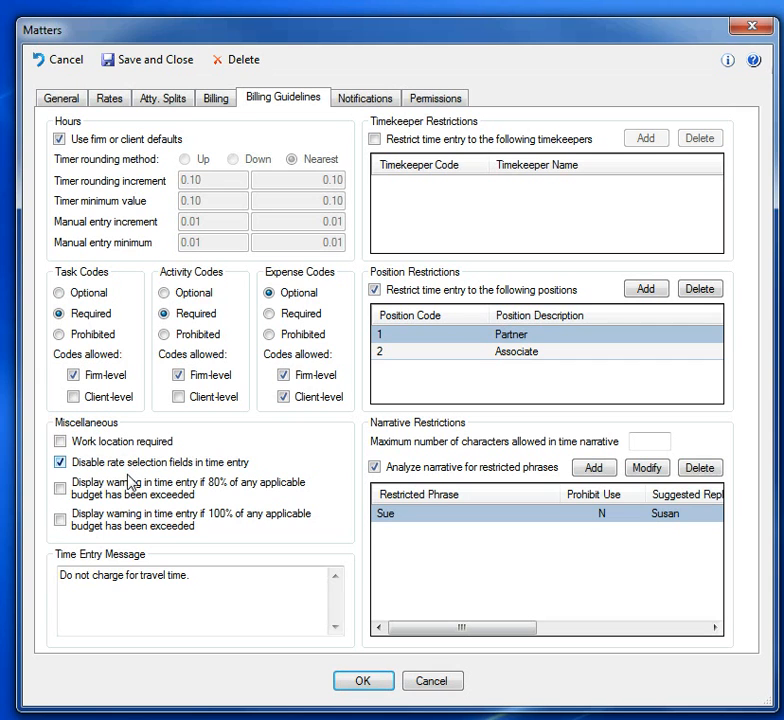
{"action": "left_click_drag", "start_coordinate": [198, 577], "coordinate": [58, 576]}
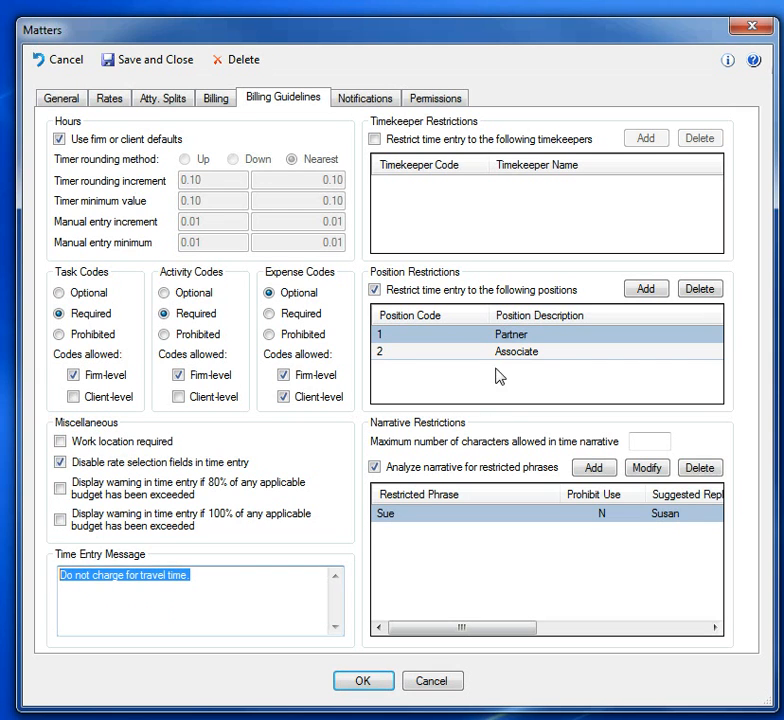
{"action": "left_click", "coordinate": [447, 390]}
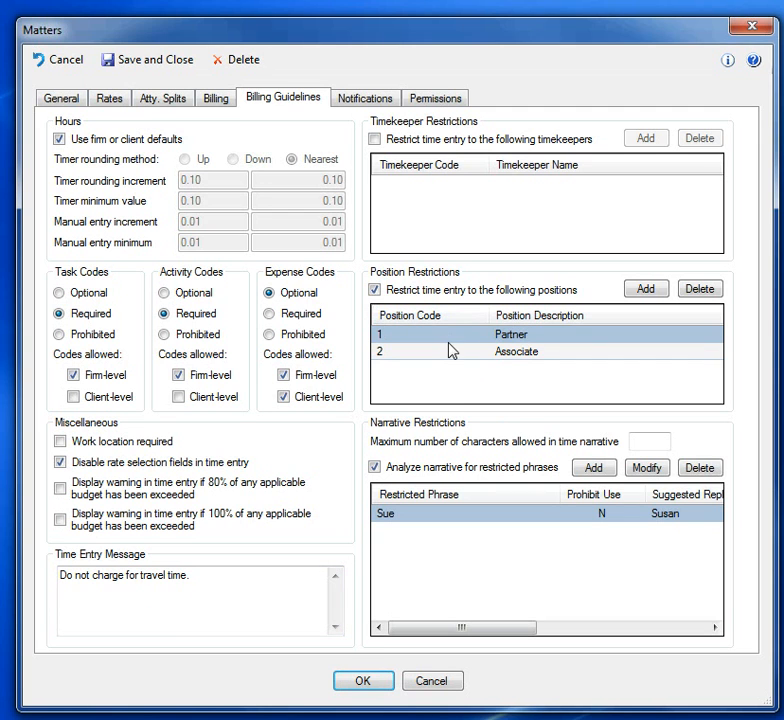
{"action": "left_click", "coordinate": [448, 356]}
{"action": "left_click", "coordinate": [449, 339]}
{"action": "left_click", "coordinate": [450, 358]}
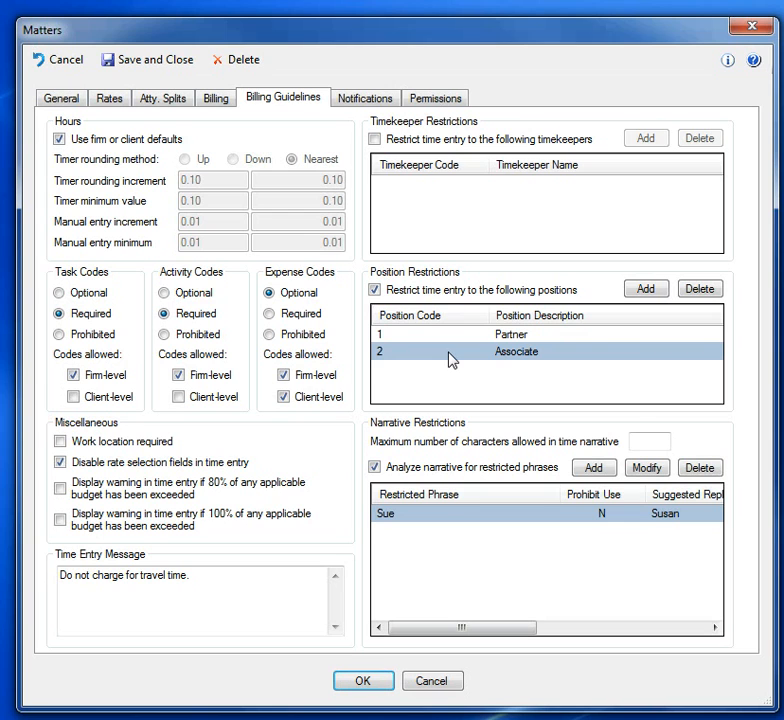